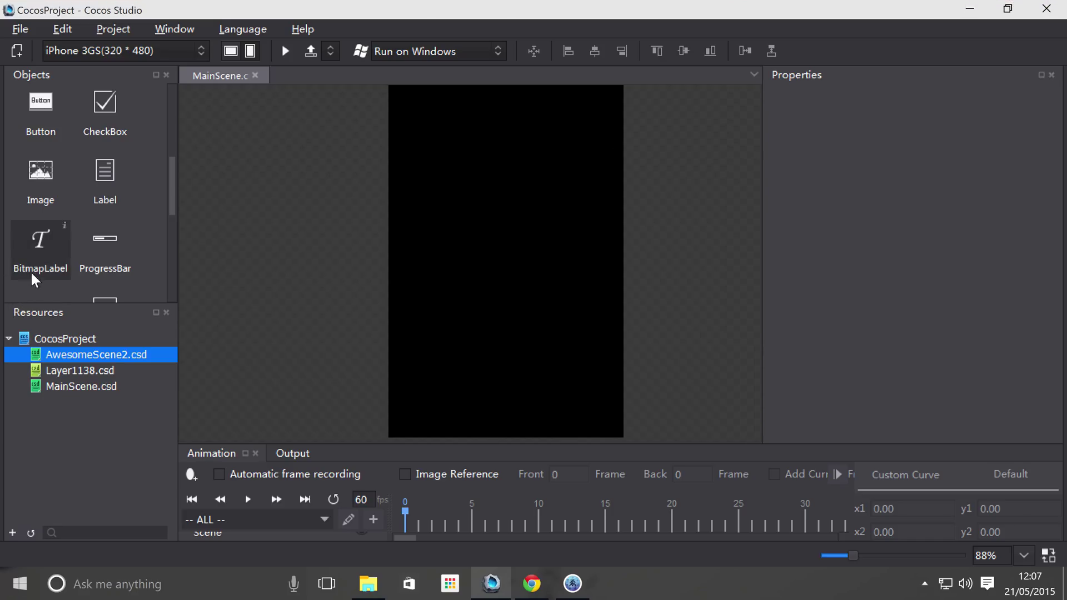
Drop a BitmapLabel onto the black scene, creating BitmapFontLabel_2 with the default 'Fnt Text Label' text.
{"action": "left_click_drag", "start_coordinate": [40, 262], "coordinate": [484, 229]}
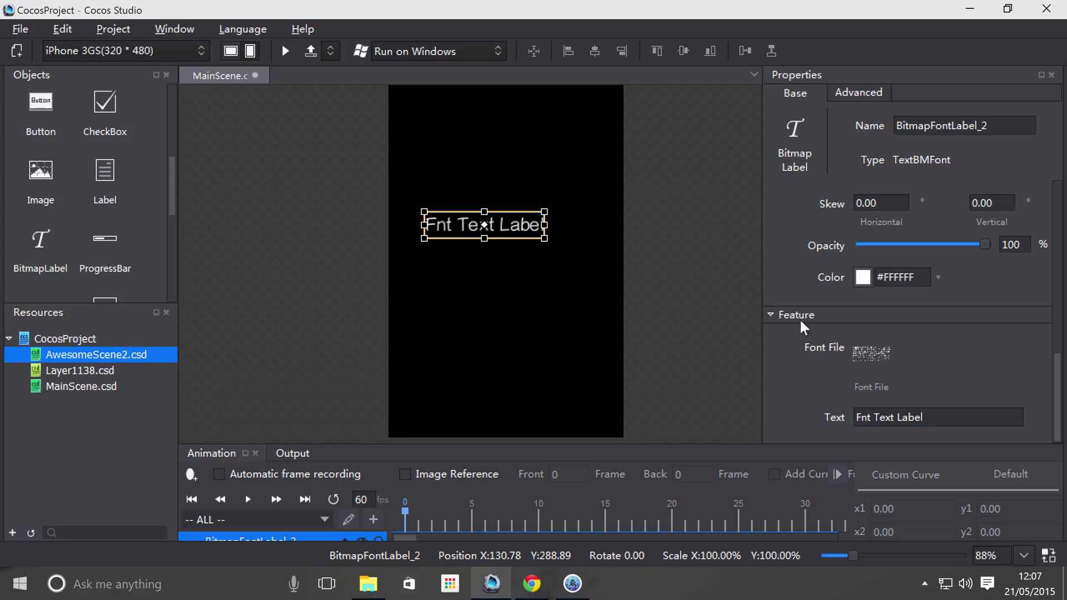
Replace BitmapFontLabel_2's default text with 'Hello World'.
{"action": "left_click", "coordinate": [860, 417]}
{"action": "key", "text": "ctrl+a"}
{"action": "type", "text": "Hello"}
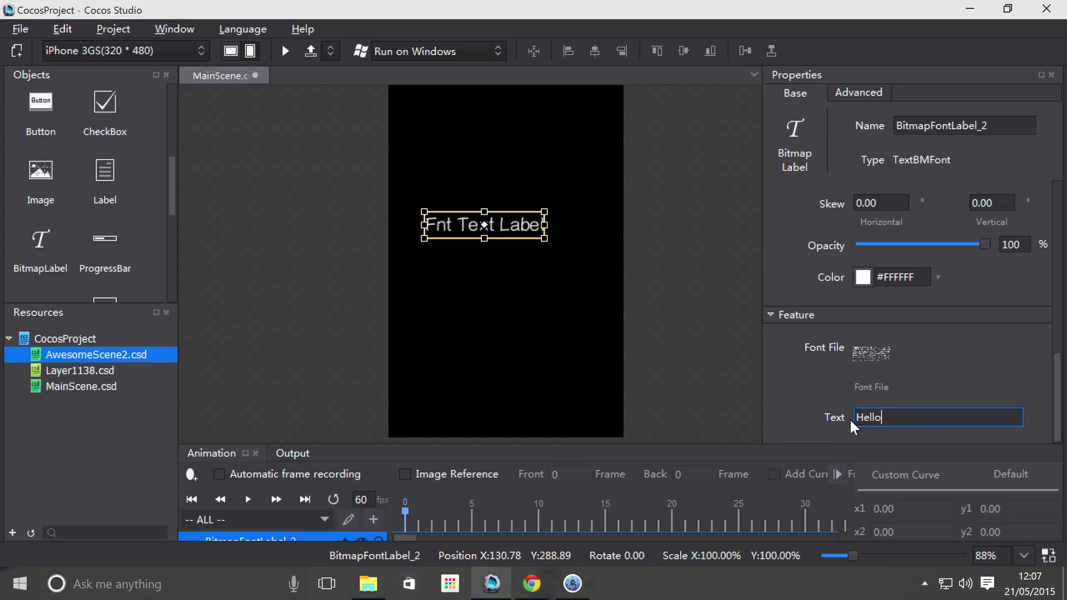
{"action": "type", "text": " World"}
{"action": "key", "text": "Return"}
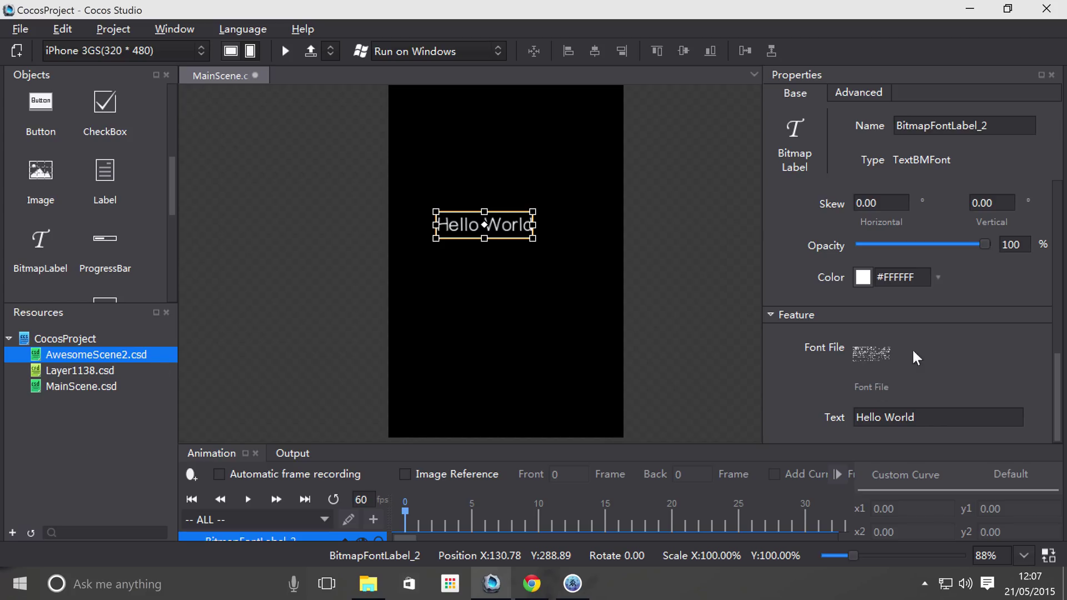
{"action": "left_click", "coordinate": [869, 355]}
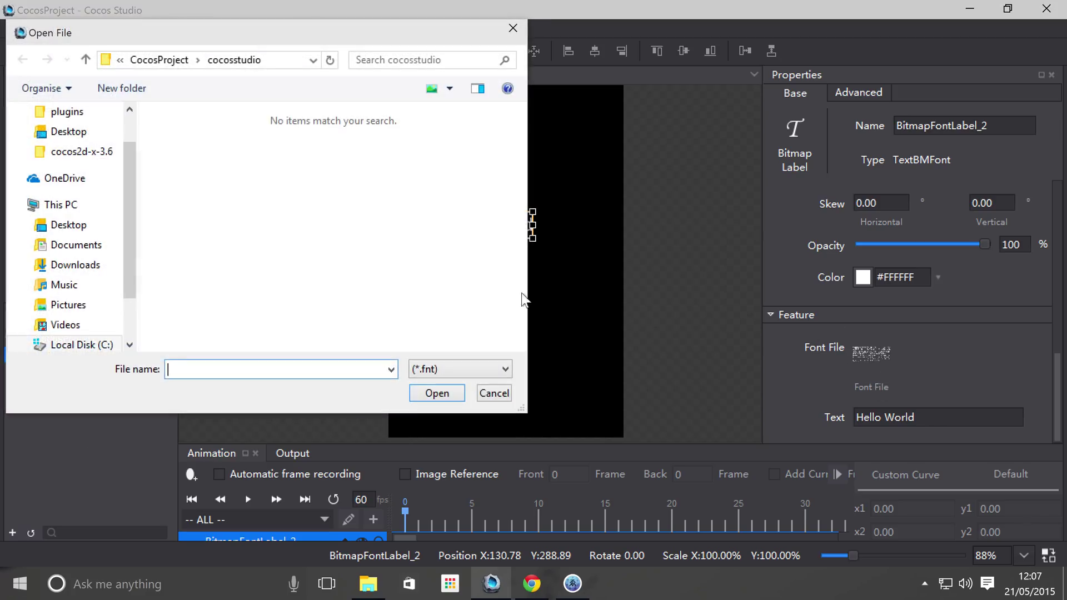
{"action": "left_click", "coordinate": [65, 225]}
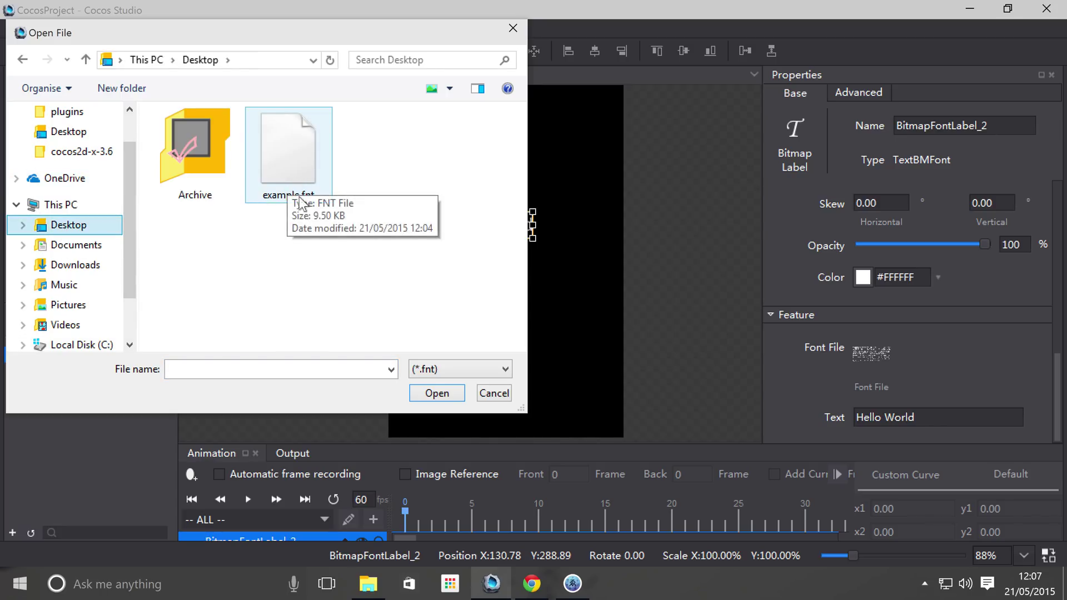
{"action": "left_click", "coordinate": [492, 395]}
{"action": "right_click", "coordinate": [117, 356]}
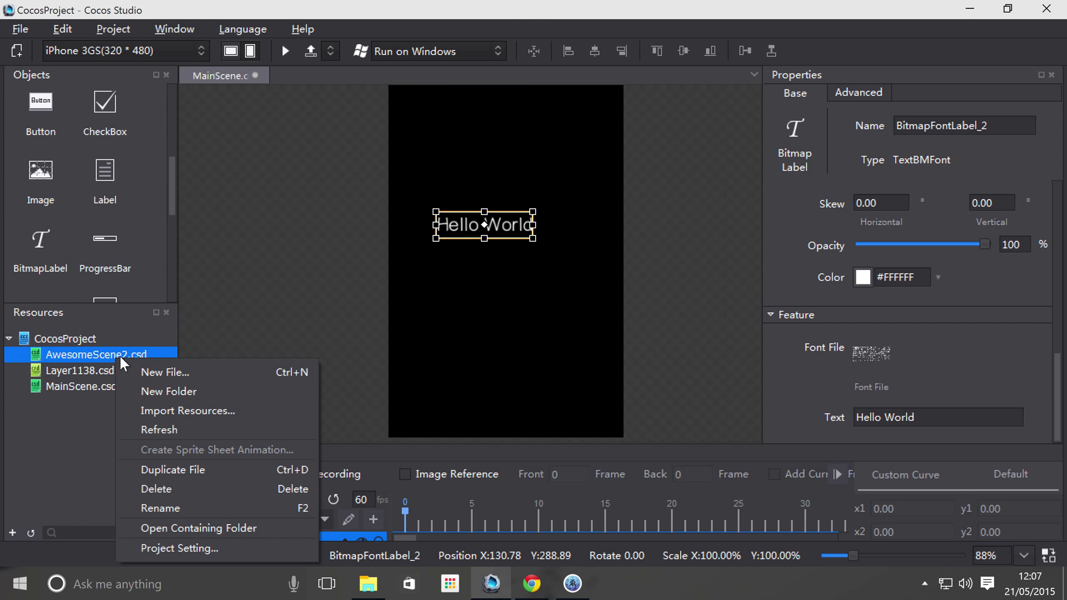
{"action": "left_click", "coordinate": [171, 535]}
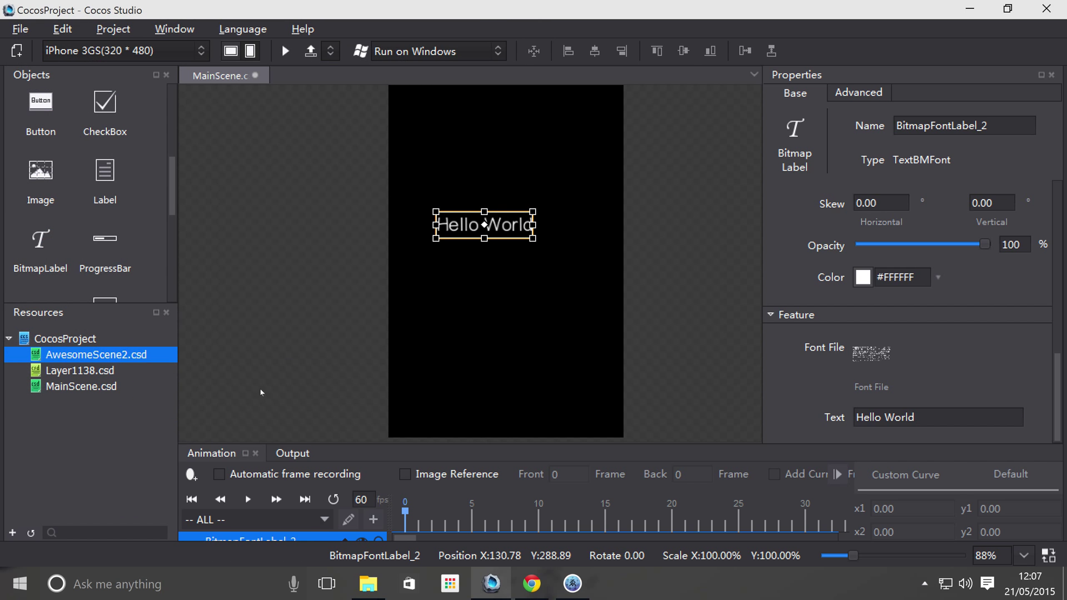
{"action": "left_click_drag", "start_coordinate": [395, 327], "coordinate": [280, 301]}
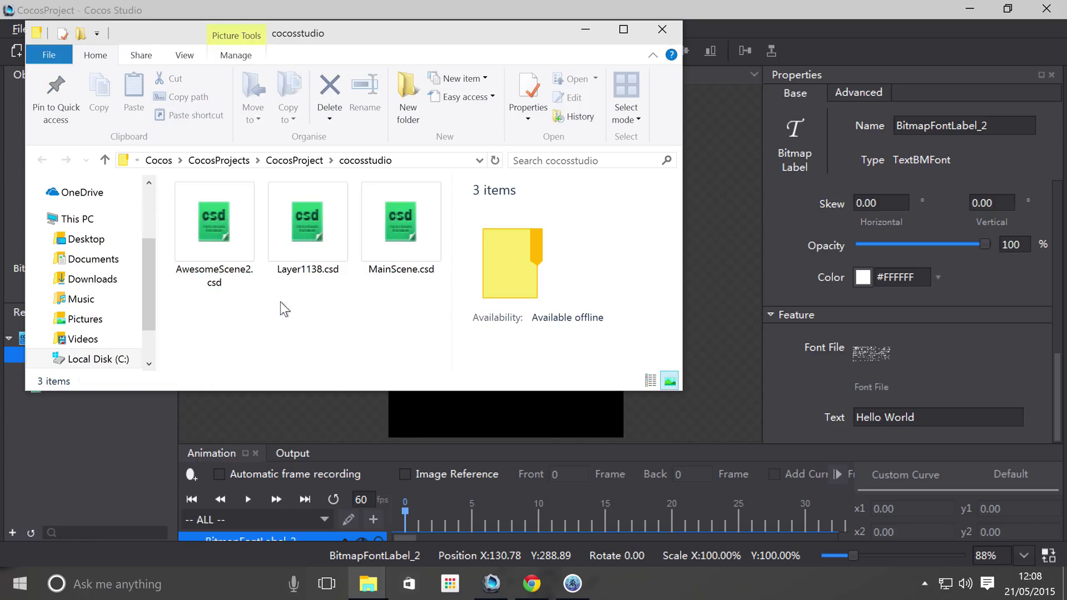
{"action": "left_click", "coordinate": [86, 239]}
{"action": "left_click", "coordinate": [315, 330]}
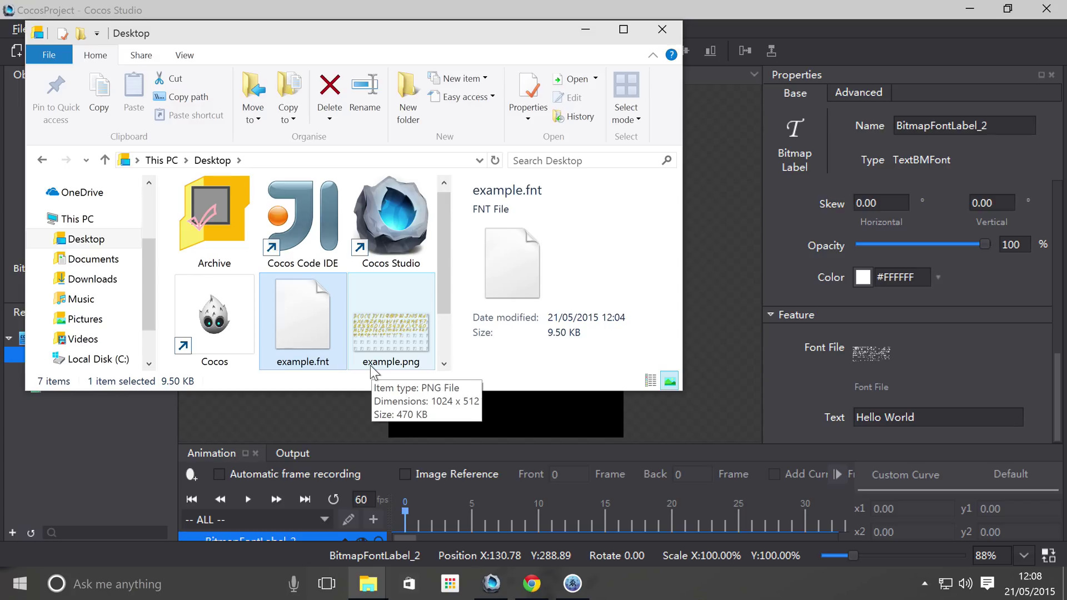
{"action": "mouse_move", "coordinate": [575, 577]}
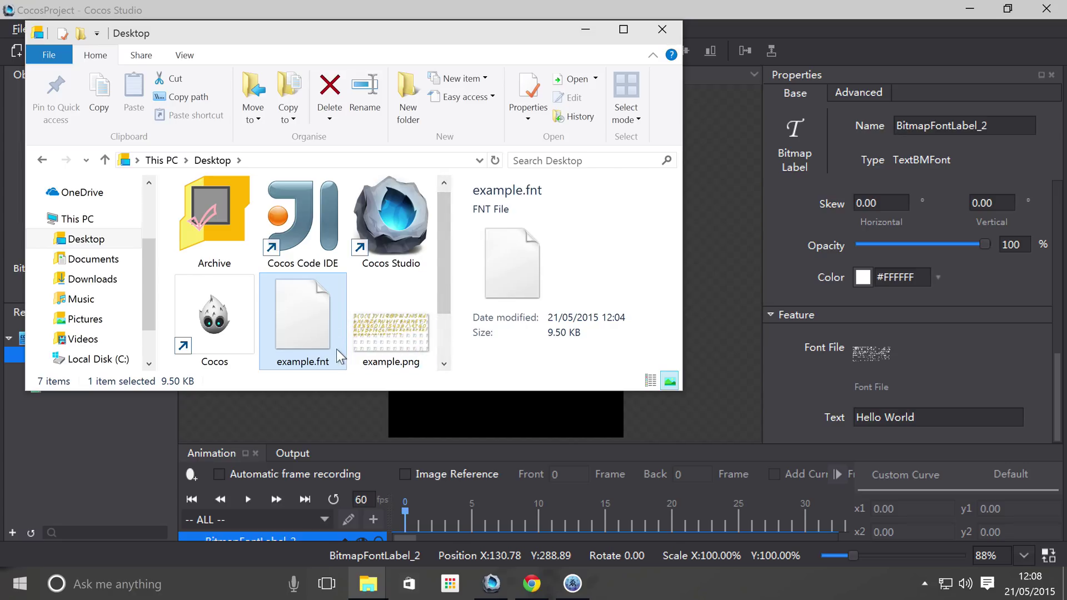
{"action": "left_click", "coordinate": [798, 367]}
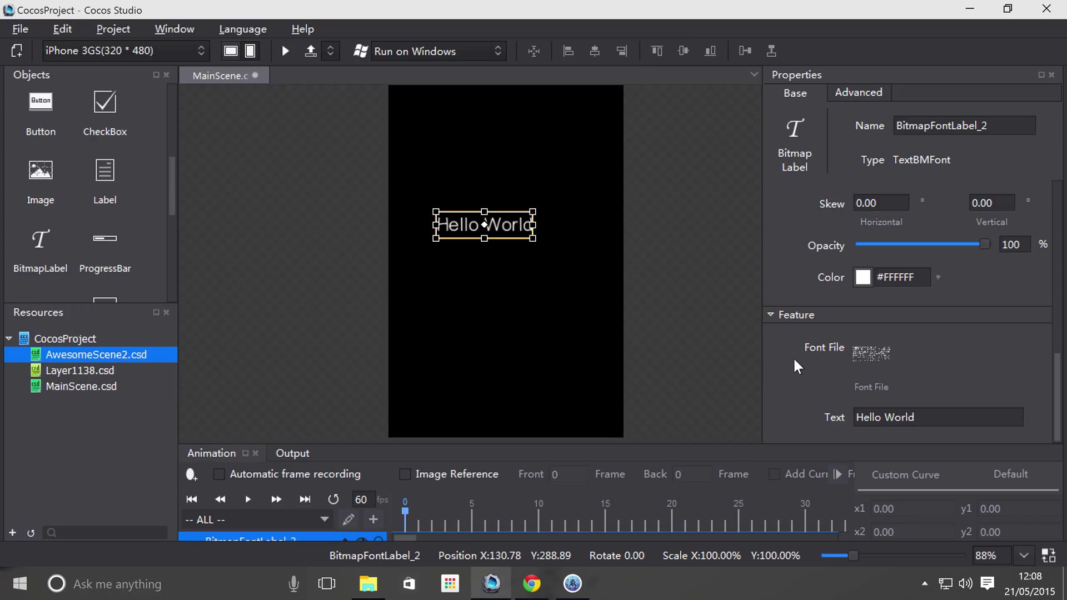
Assign example.fnt from the Desktop as the label's font file.
{"action": "left_click", "coordinate": [872, 355]}
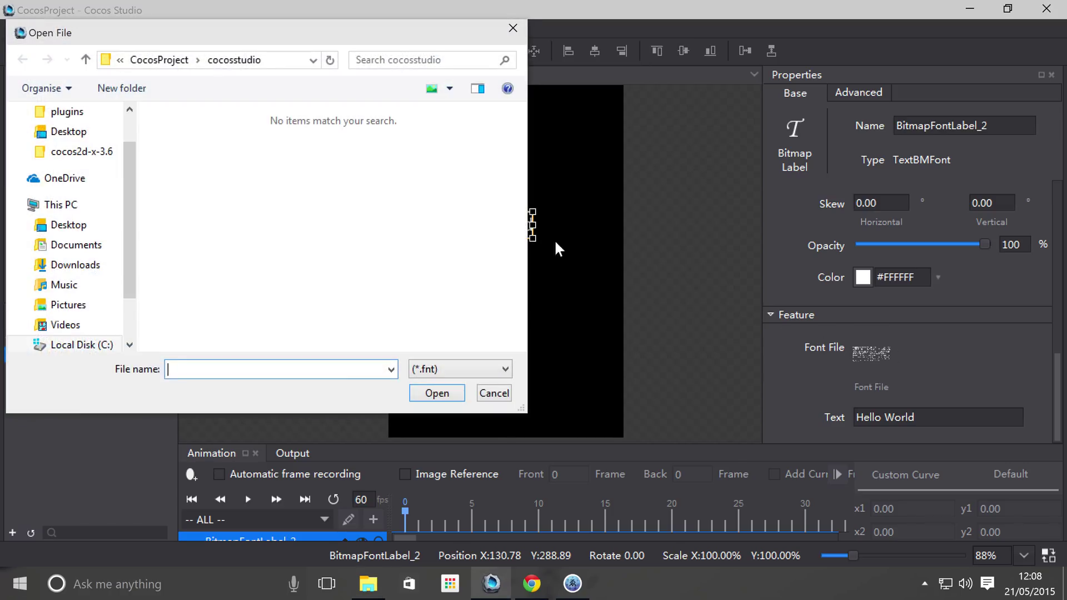
{"action": "left_click", "coordinate": [73, 225]}
{"action": "double_click", "coordinate": [311, 180]}
{"action": "mouse_move", "coordinate": [78, 365]}
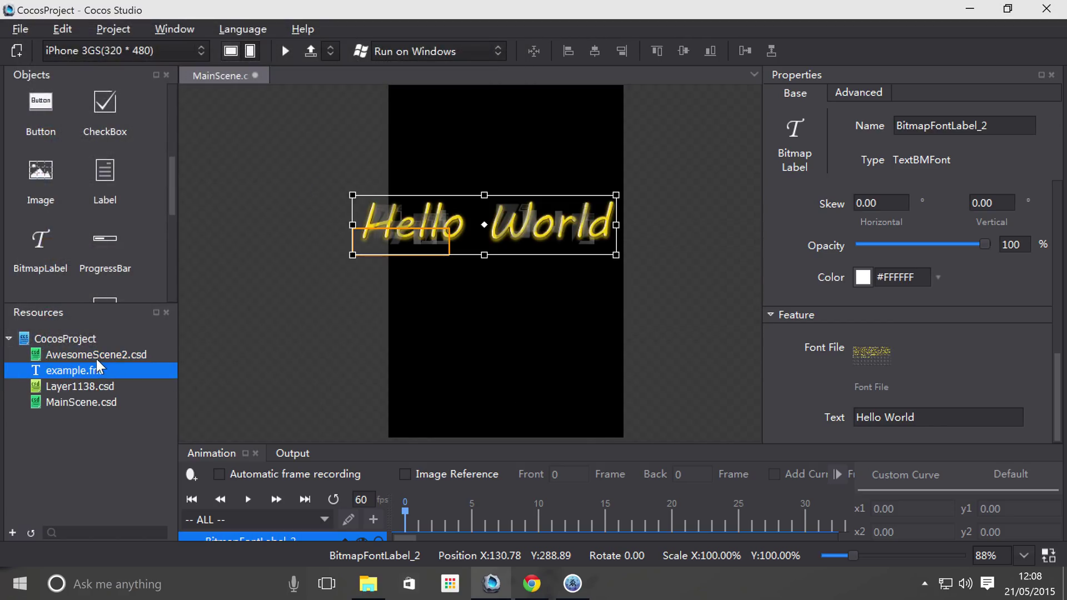
{"action": "right_click", "coordinate": [72, 353]}
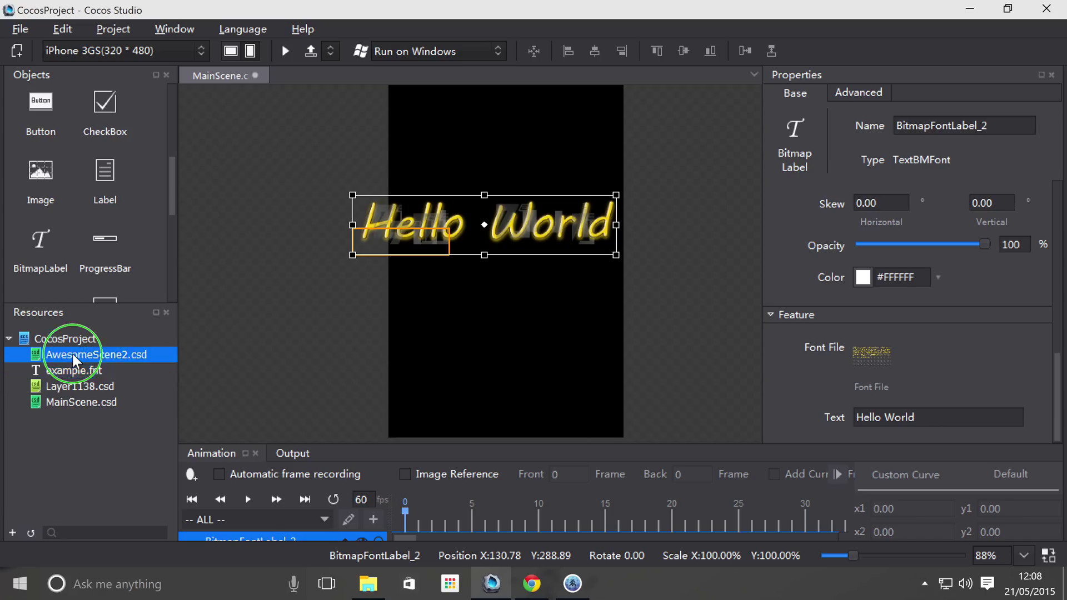
{"action": "left_click", "coordinate": [123, 522]}
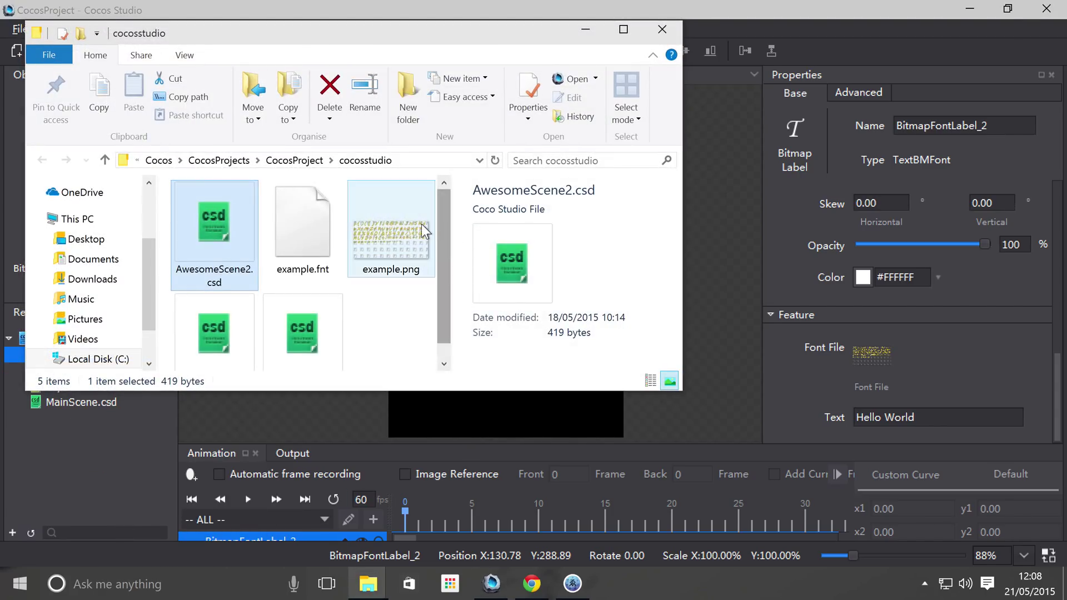
{"action": "left_click", "coordinate": [423, 230]}
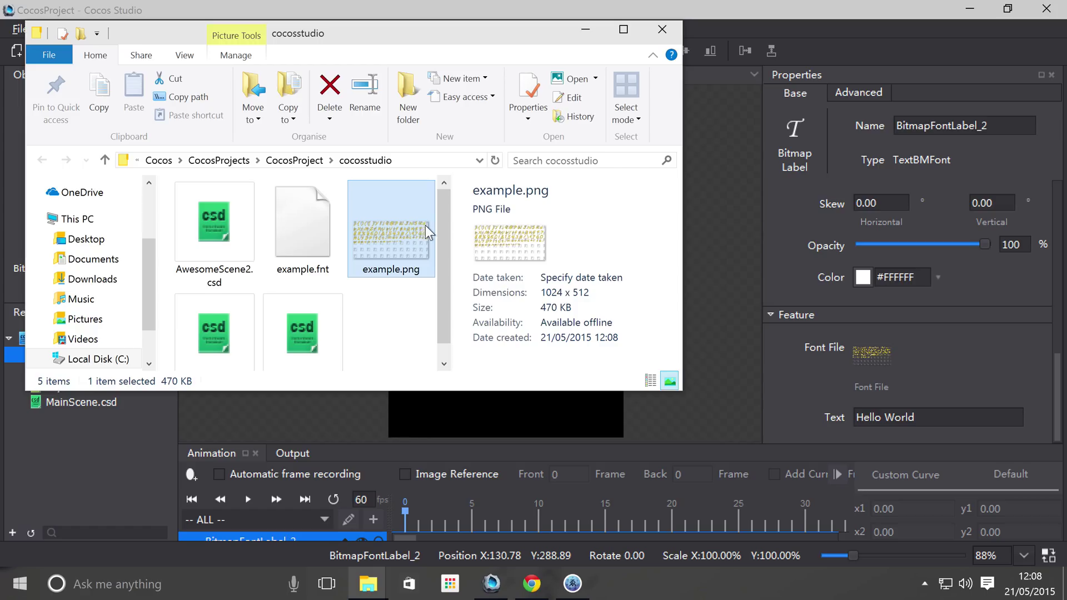
{"action": "left_click", "coordinate": [661, 29]}
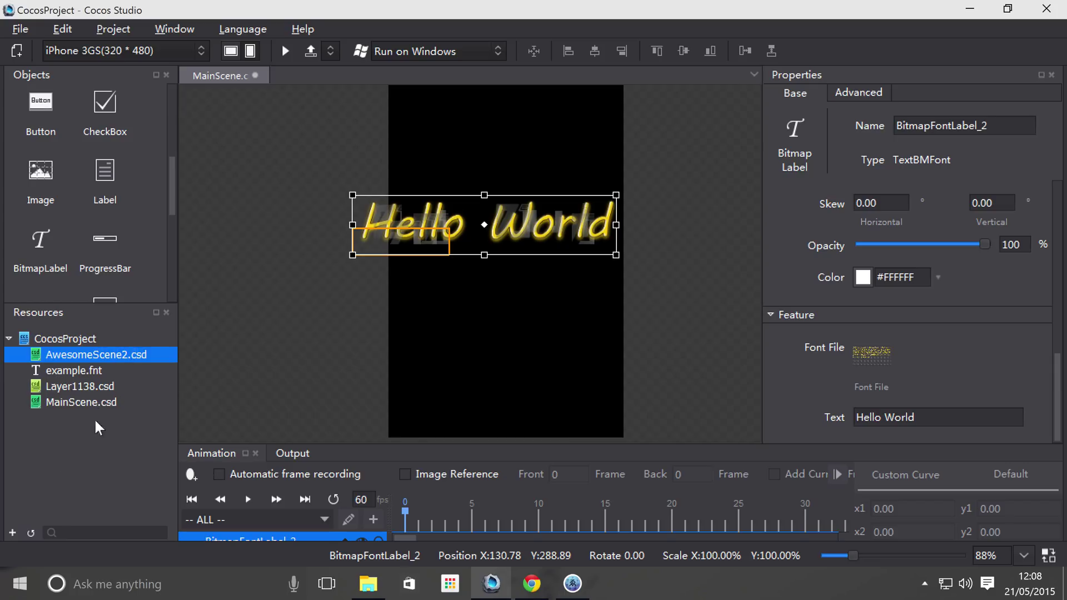
Nudge the Hello World label down and right, then scale it to 73.39%.
{"action": "left_click_drag", "start_coordinate": [426, 218], "coordinate": [449, 250]}
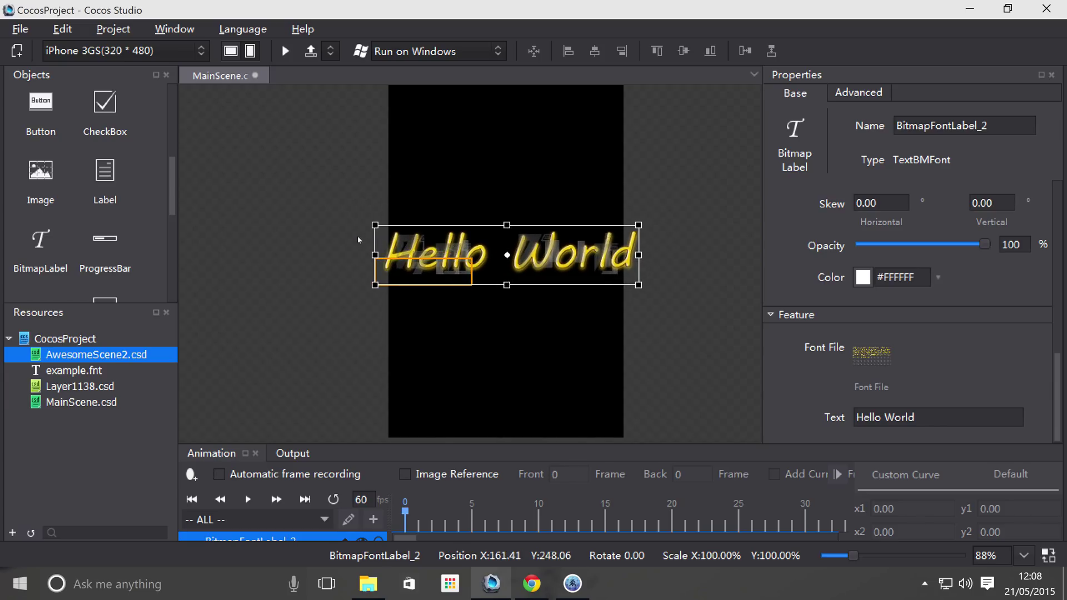
{"action": "left_click_drag", "start_coordinate": [375, 225], "coordinate": [410, 233]}
{"action": "scroll", "coordinate": [414, 257], "scroll_direction": "up", "scroll_amount": 8}
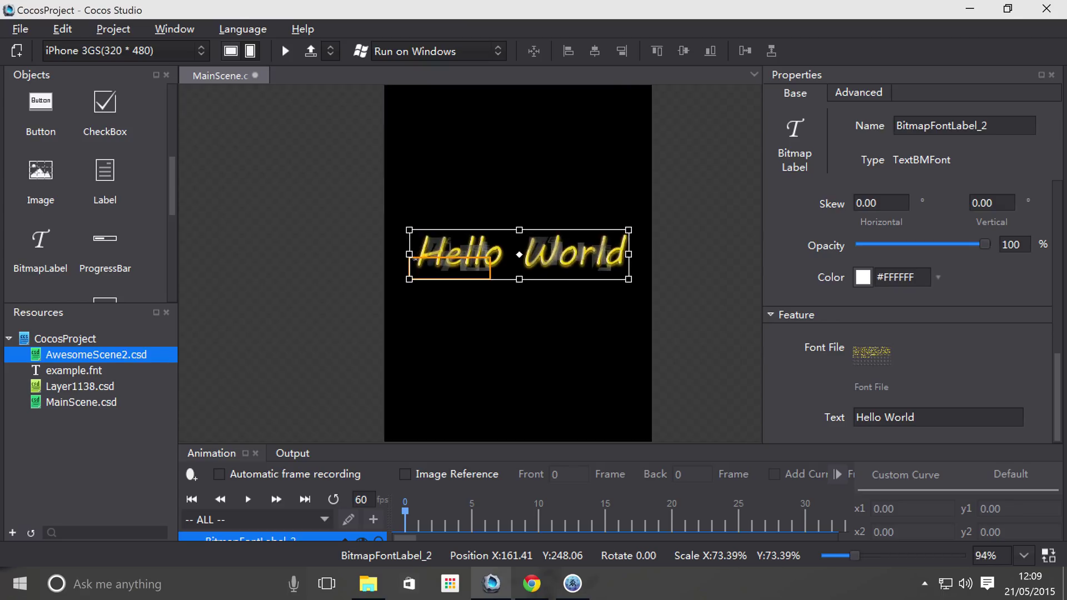
{"action": "scroll", "coordinate": [399, 265], "scroll_direction": "up", "scroll_amount": 5}
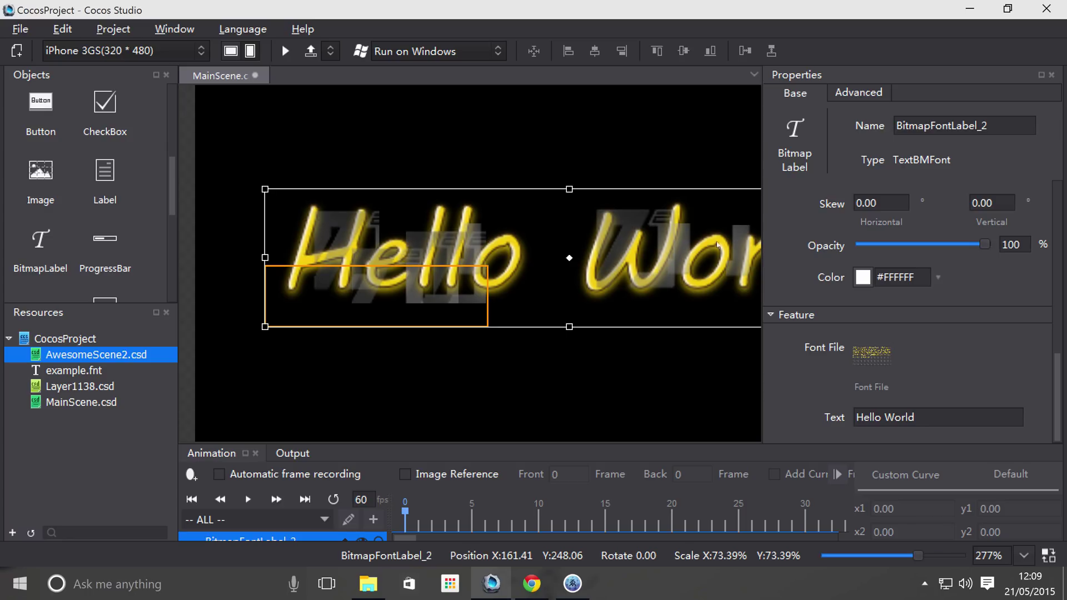
{"action": "scroll", "coordinate": [606, 289], "scroll_direction": "down", "scroll_amount": 2}
{"action": "scroll", "coordinate": [606, 289], "scroll_direction": "down", "scroll_amount": 9}
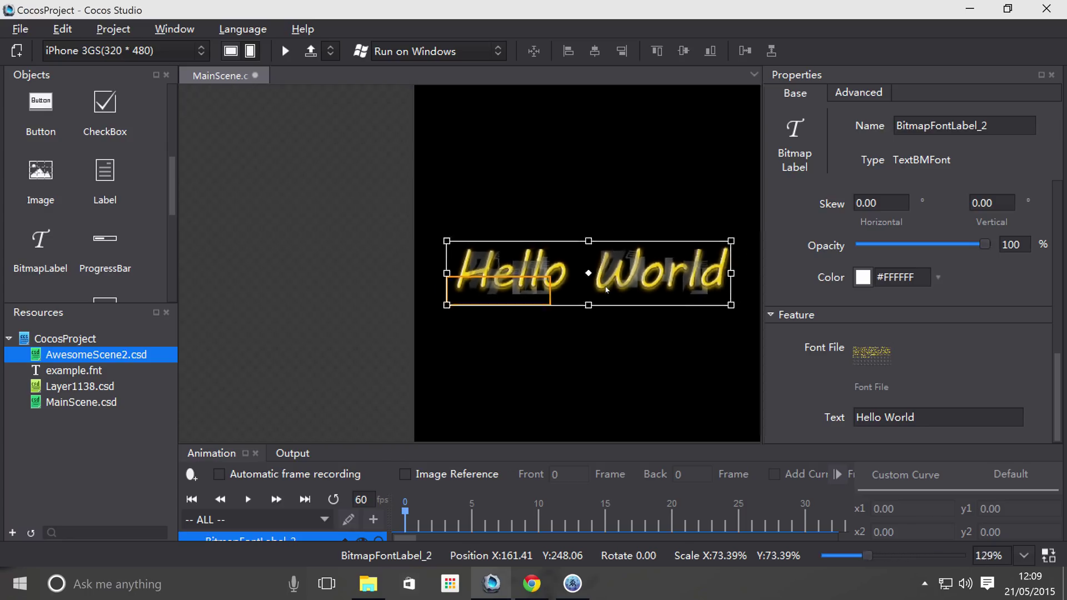
{"action": "scroll", "coordinate": [626, 328], "scroll_direction": "down", "scroll_amount": 1}
{"action": "left_click_drag", "start_coordinate": [626, 329], "coordinate": [529, 348]}
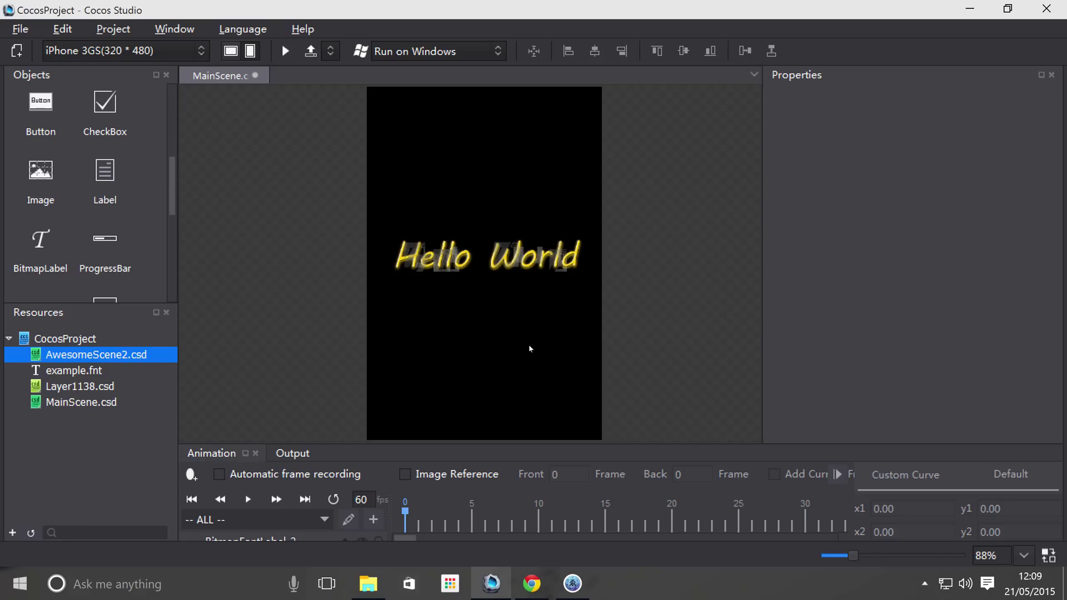
Change the yellow label's text from Hello World to 'ahoy matey'.
{"action": "left_click", "coordinate": [442, 255]}
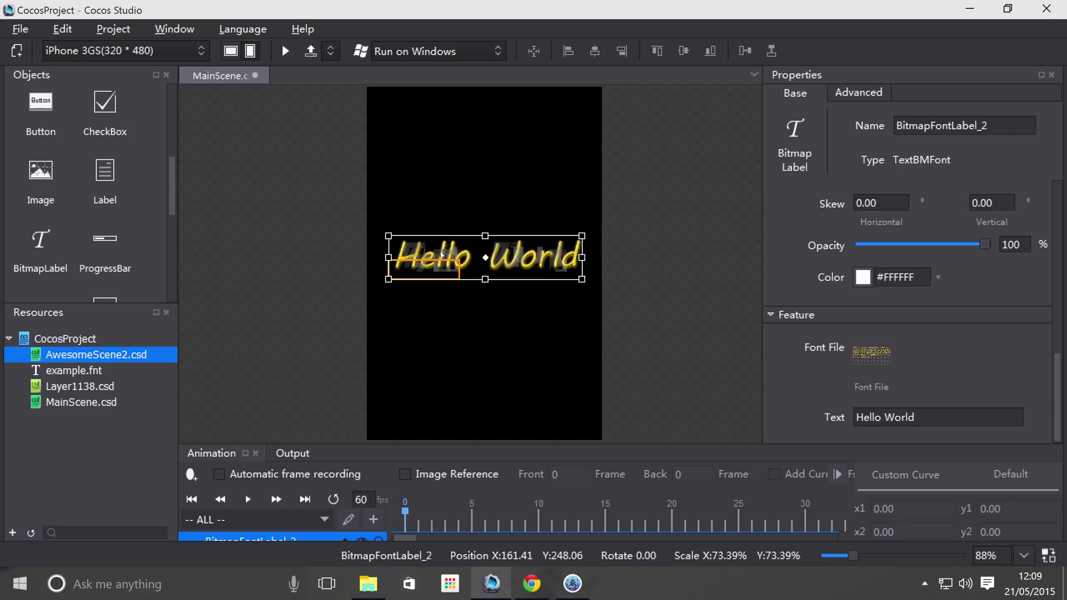
{"action": "scroll", "coordinate": [442, 255], "scroll_direction": "up", "scroll_amount": 4}
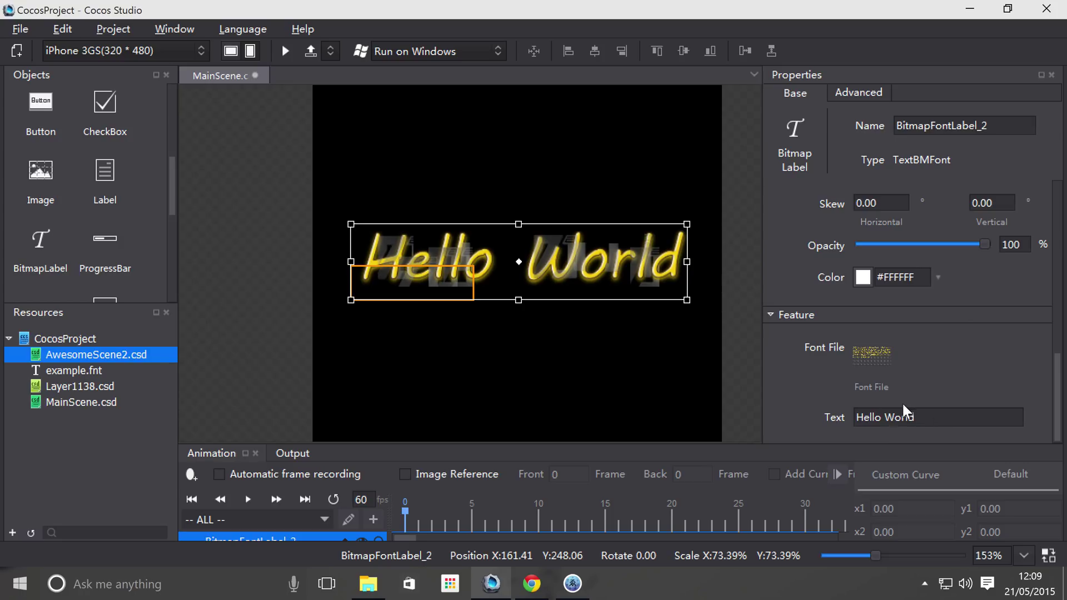
{"action": "double_click", "coordinate": [891, 416]}
{"action": "type", "text": "ahoy matey"}
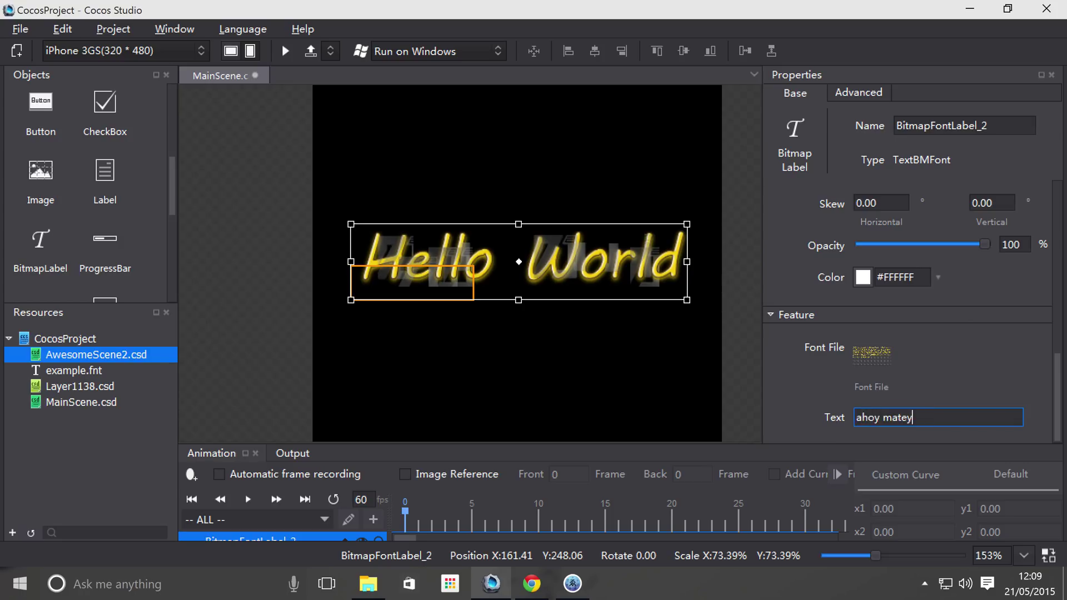
{"action": "key", "text": "Return"}
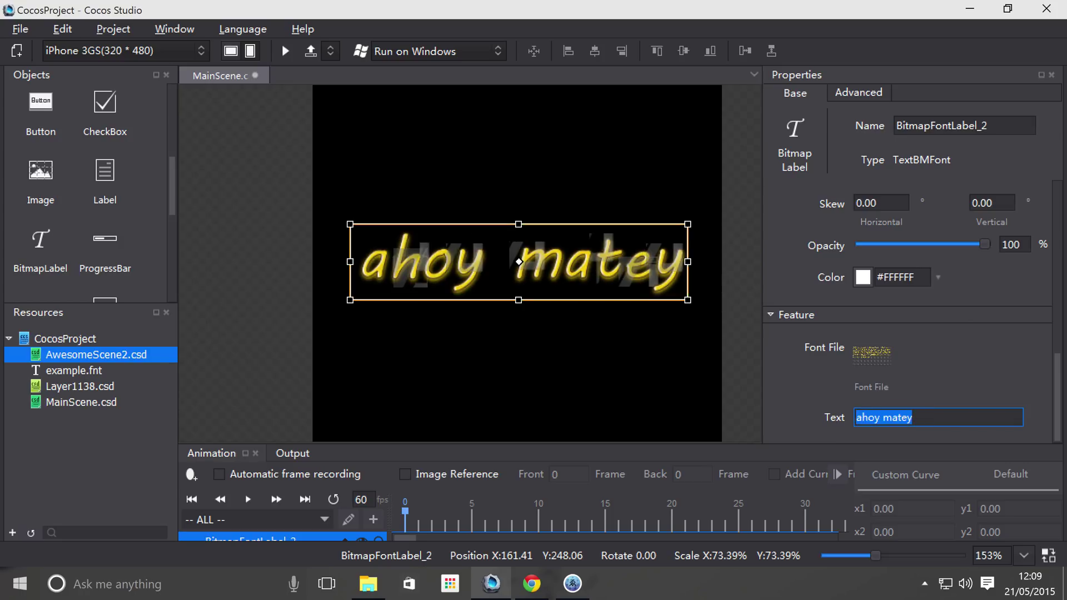